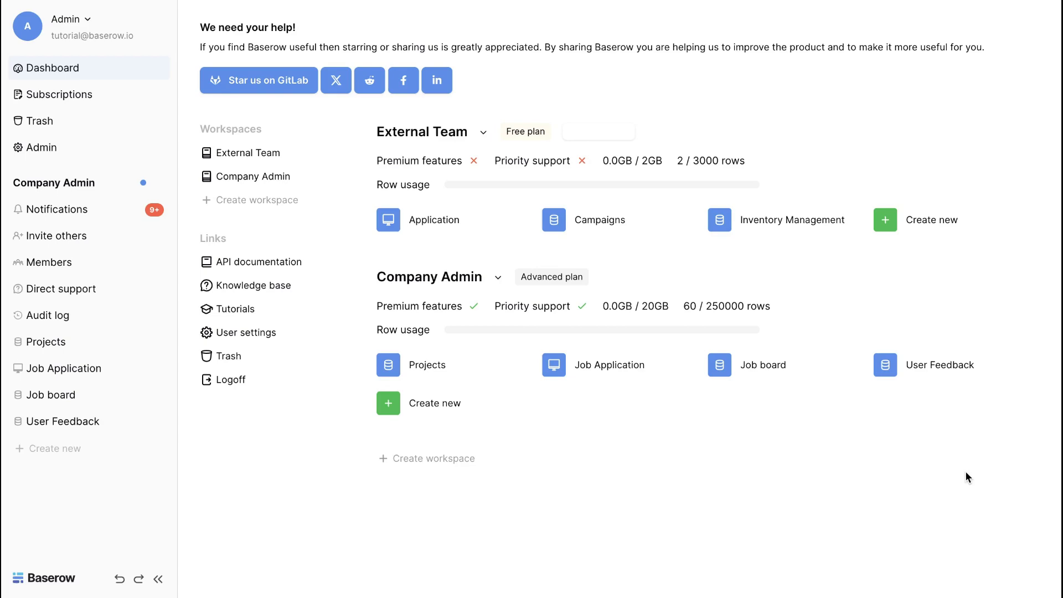
Open the User Feedback database and name a new grid view 'Target Users'
click(930, 375)
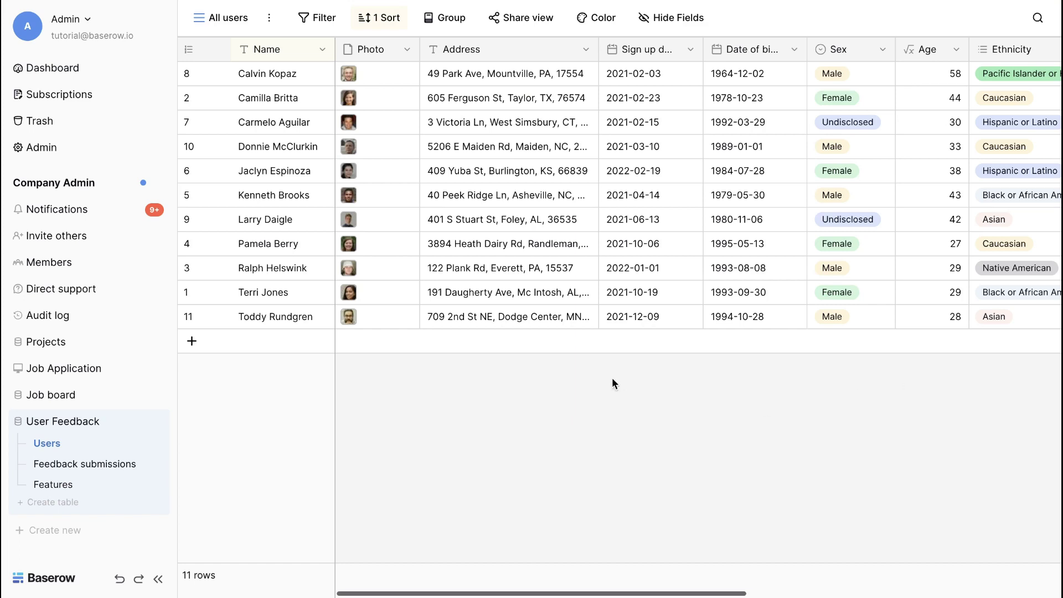
click(236, 17)
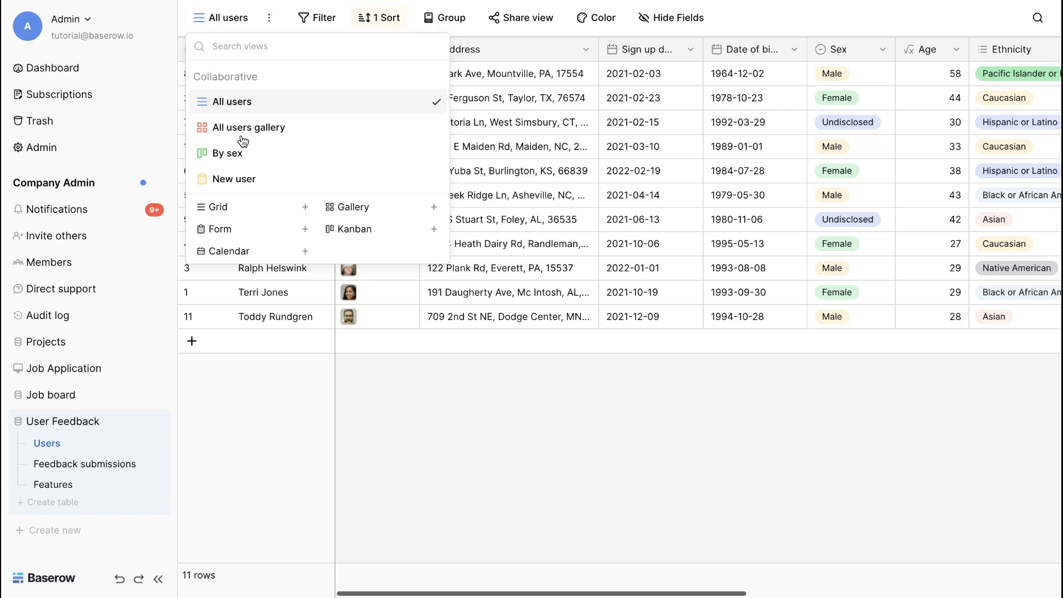
click(245, 209)
text(T)
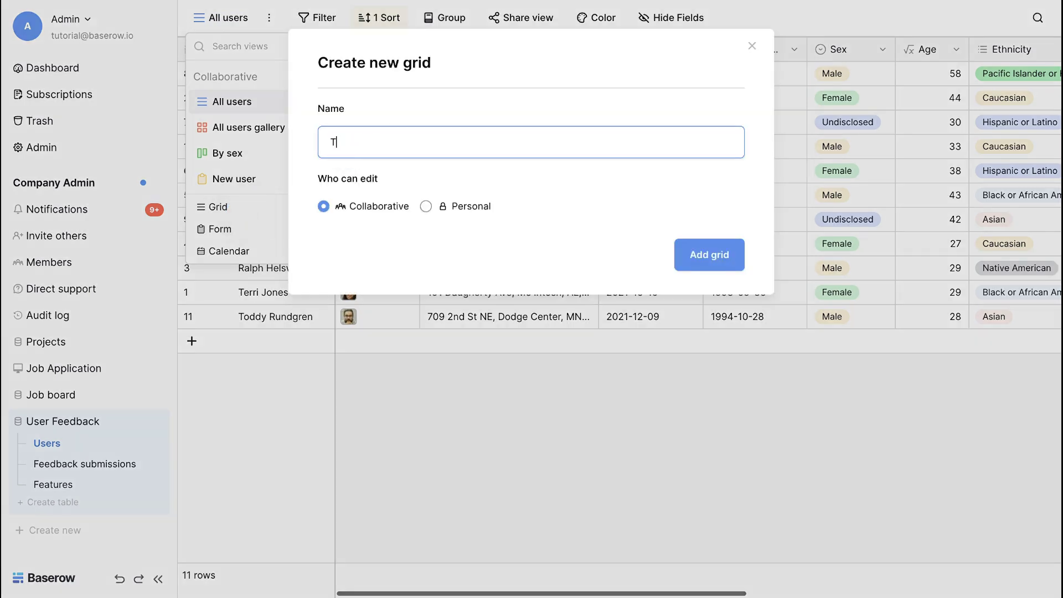
text(arget Users)
Create the Target Users grid and filter it to rows where Is target demographic is selected
click(701, 266)
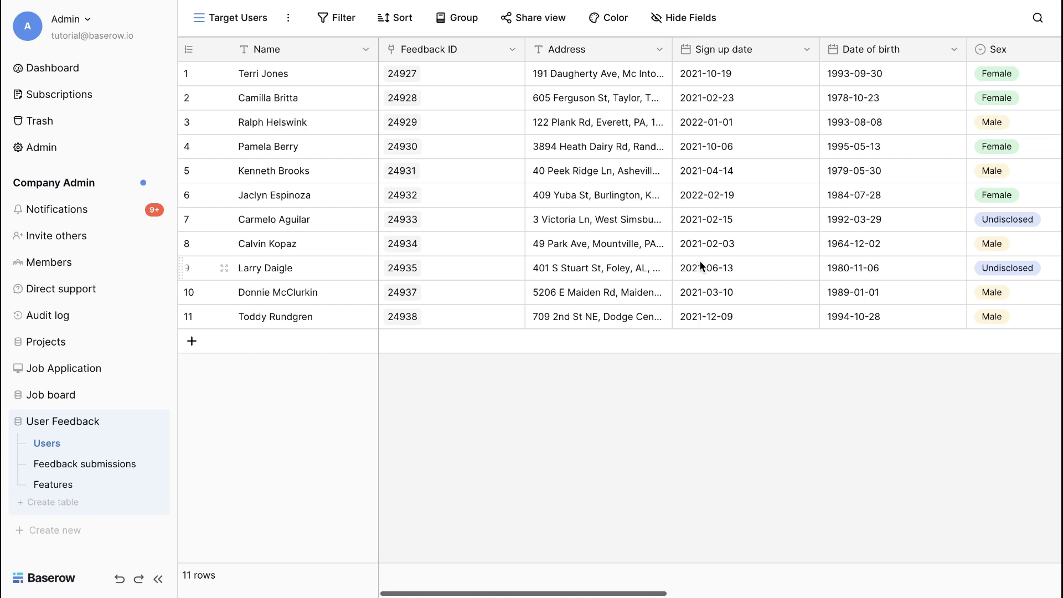
click(343, 23)
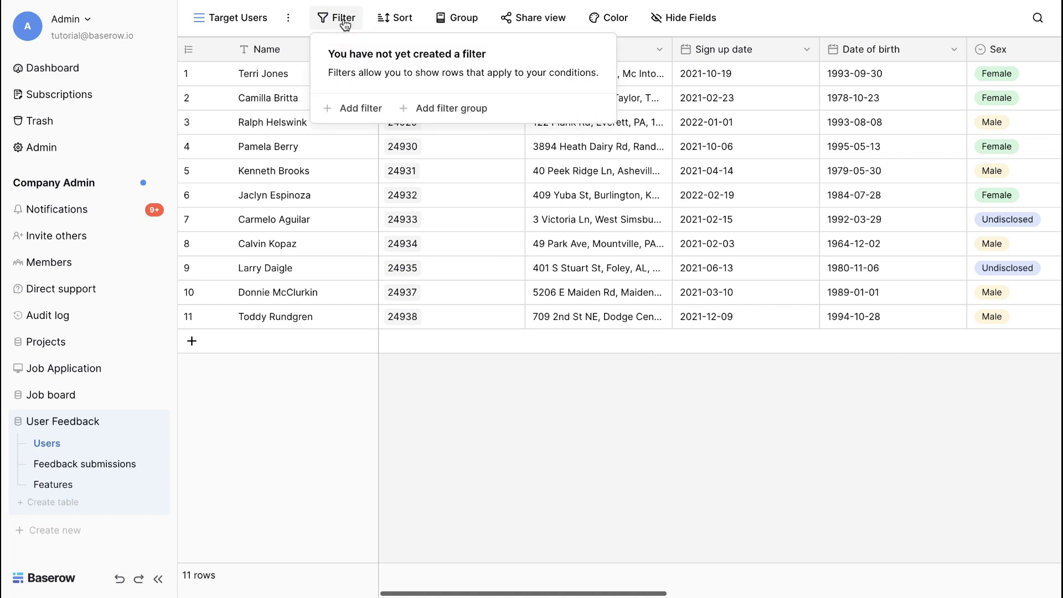
click(358, 106)
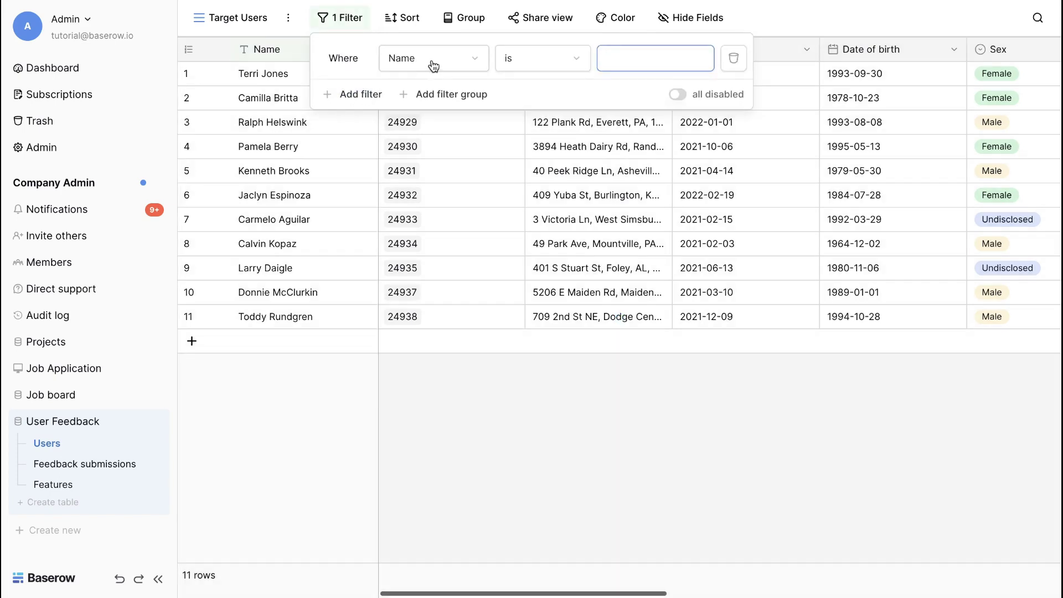
click(434, 66)
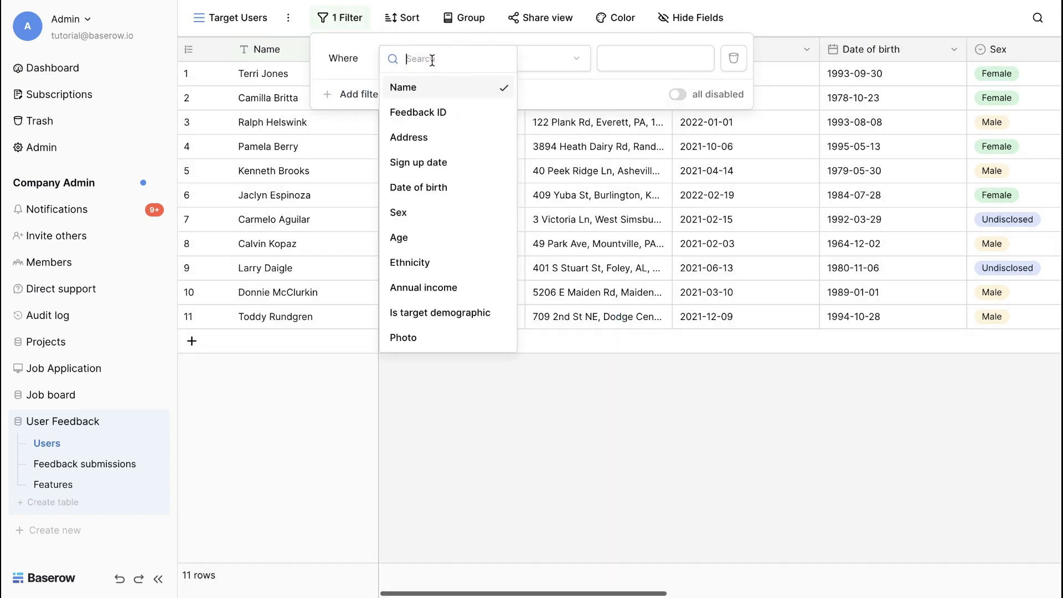
click(447, 316)
click(604, 59)
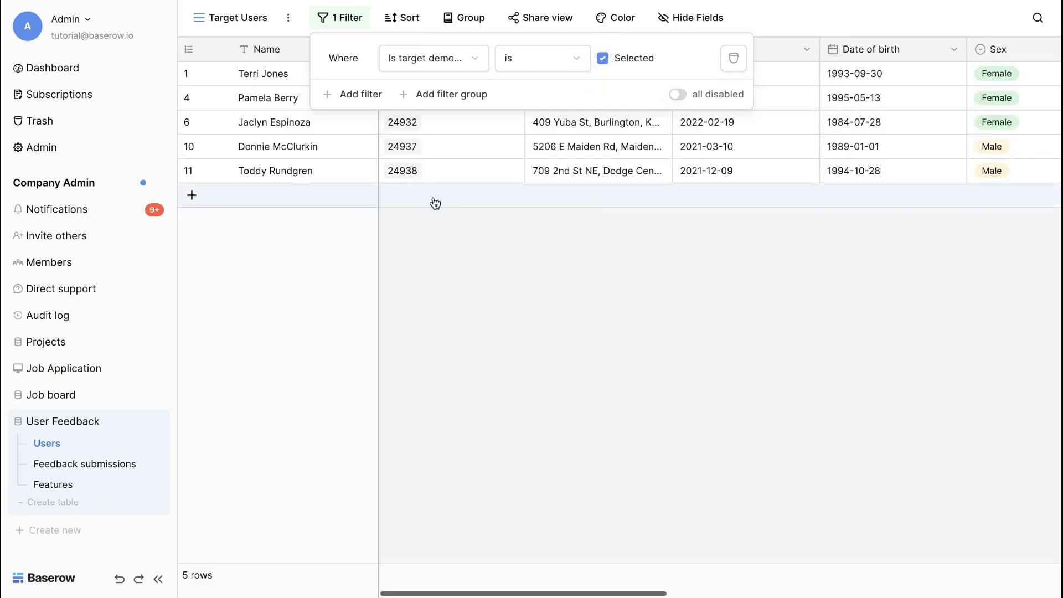
Sort the Target Users view by Name A→Z, then by Ethnicity
click(403, 19)
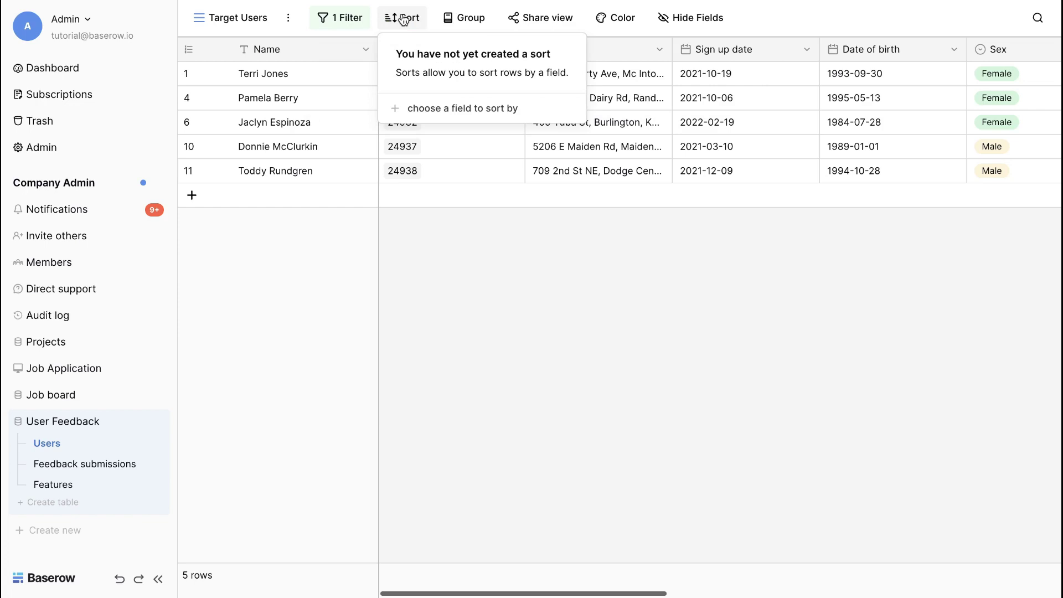
click(435, 108)
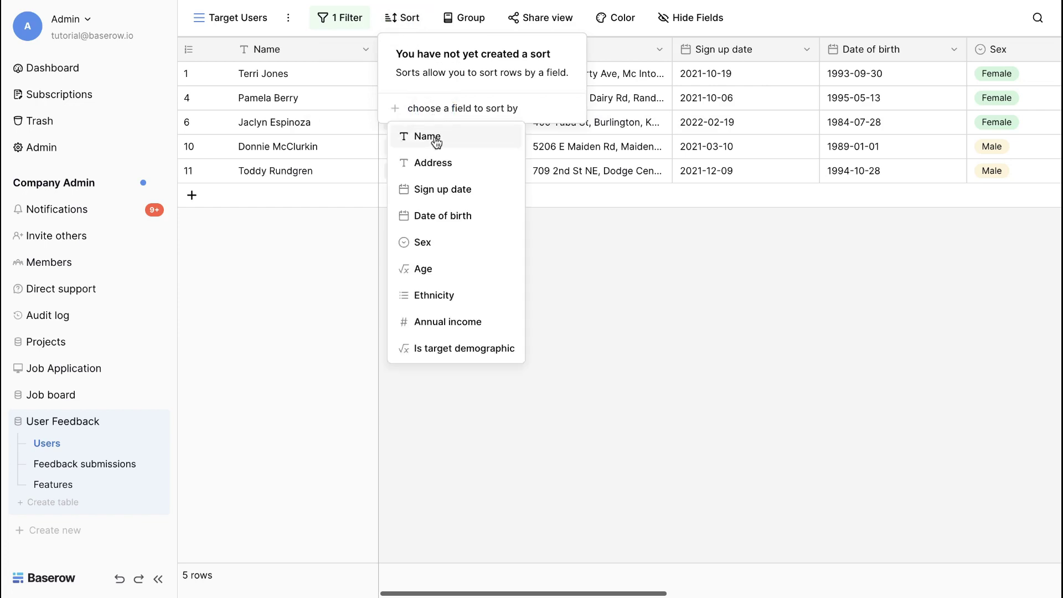
click(431, 136)
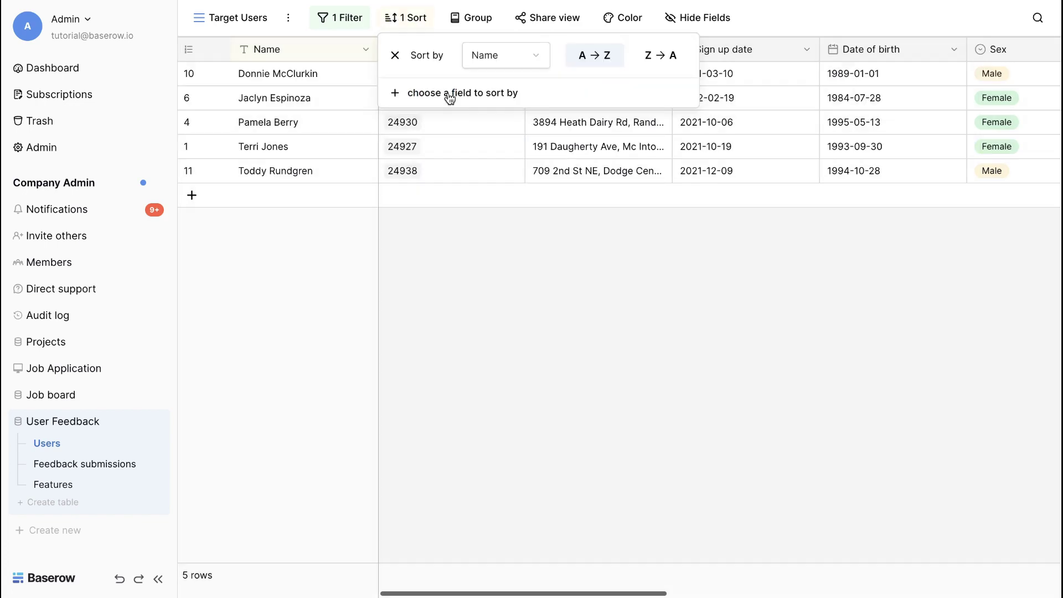
click(450, 94)
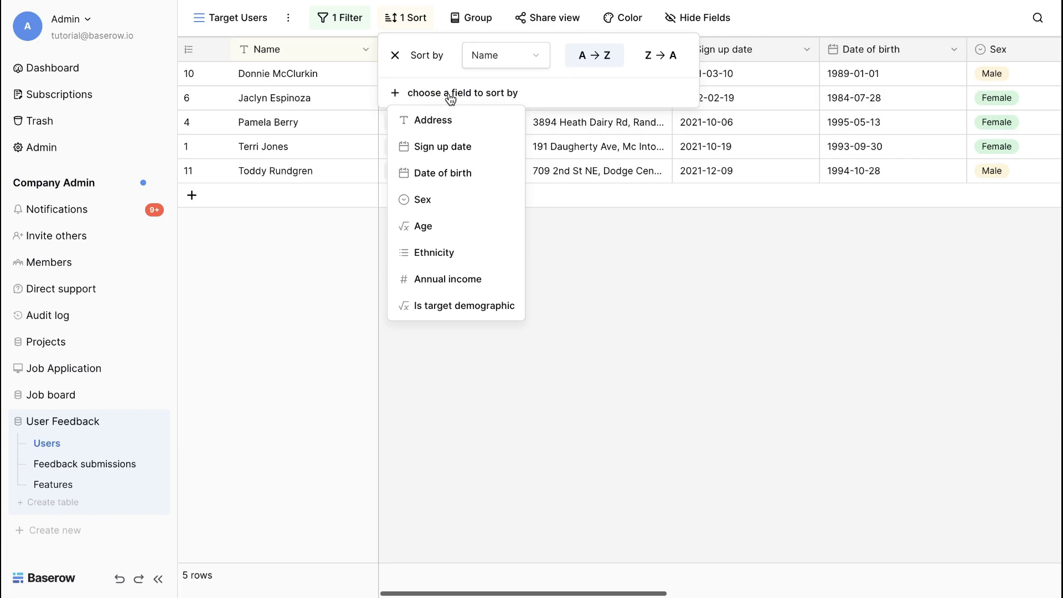
click(442, 253)
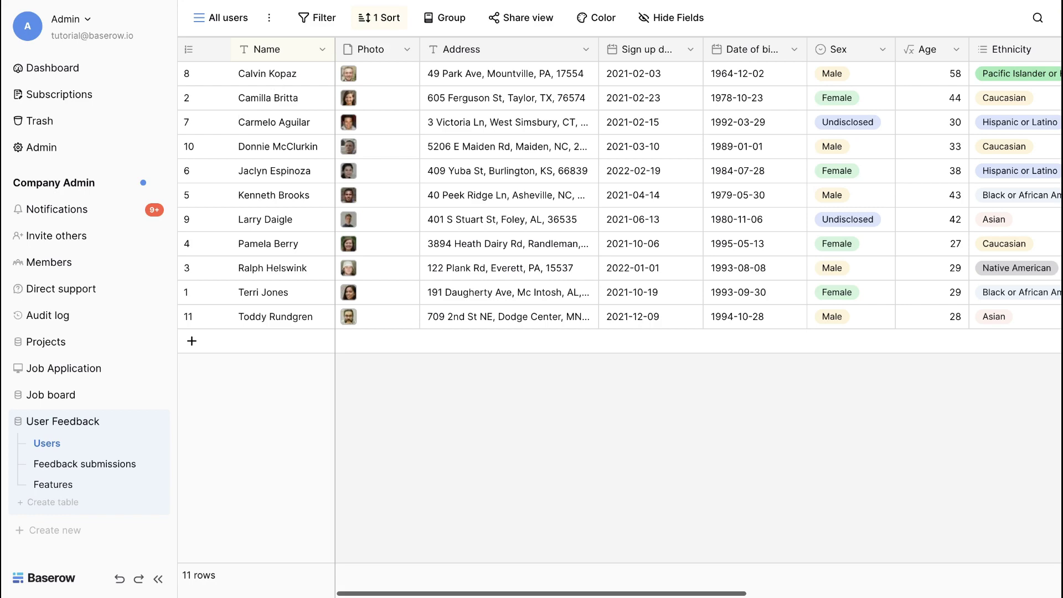
Group the All users grid rows by Ethnicity
click(446, 18)
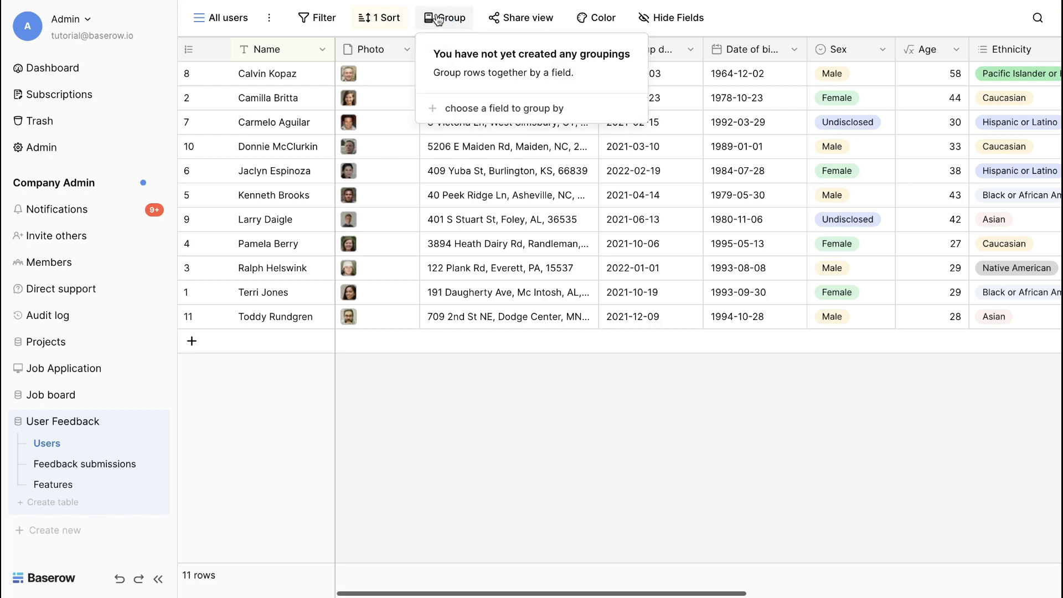
click(466, 113)
click(475, 294)
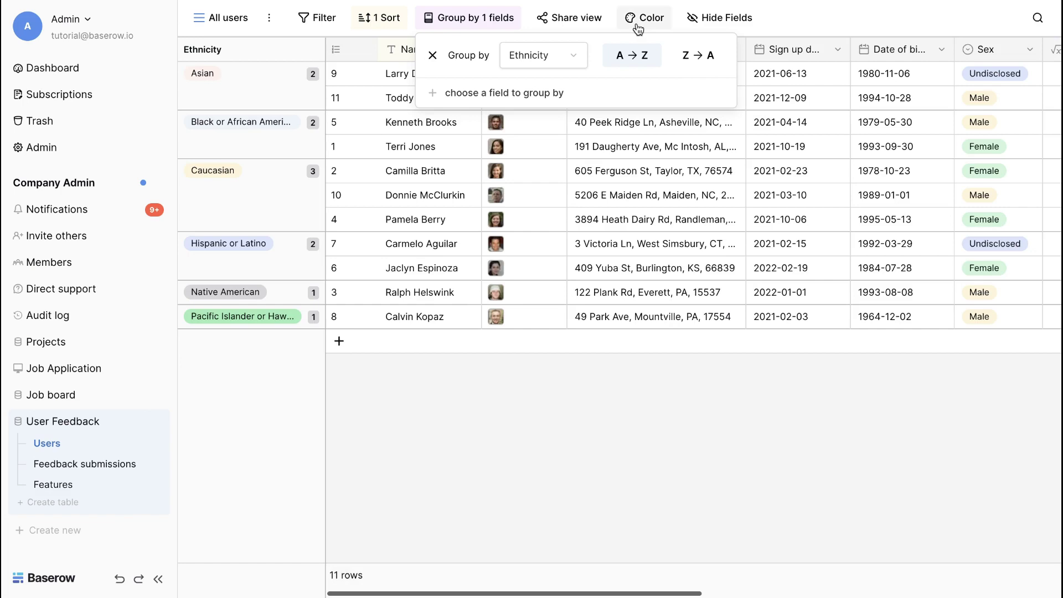
Colour each row's left border by its Sex single-select value
click(644, 18)
click(681, 72)
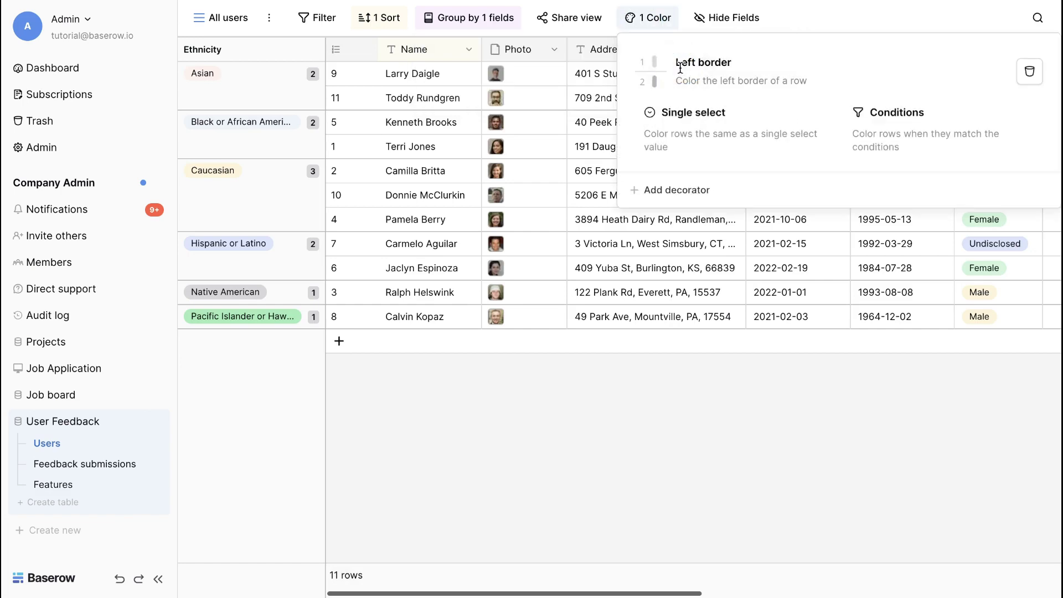
click(685, 134)
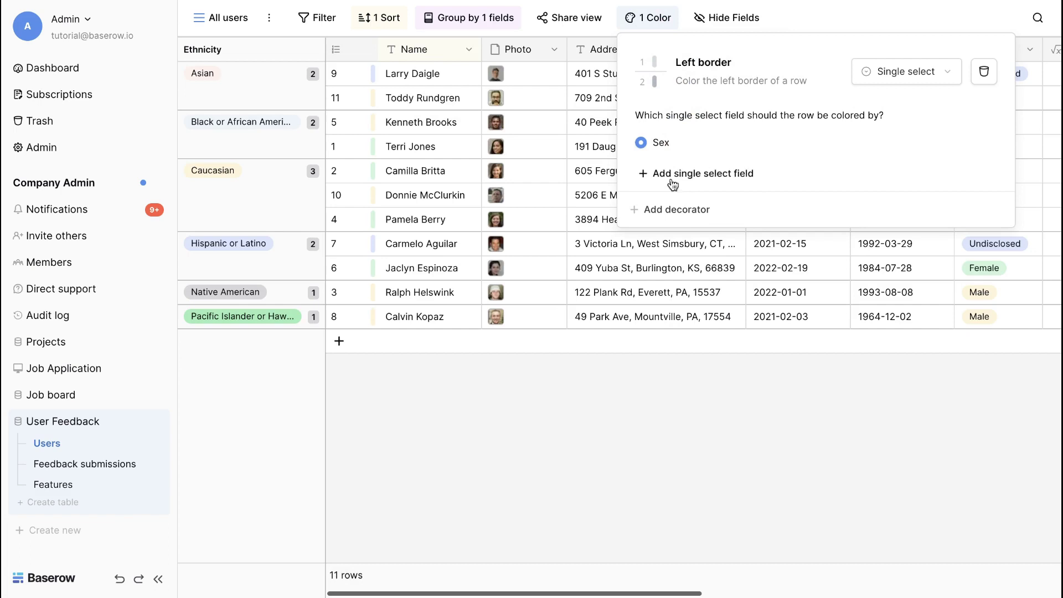
click(624, 421)
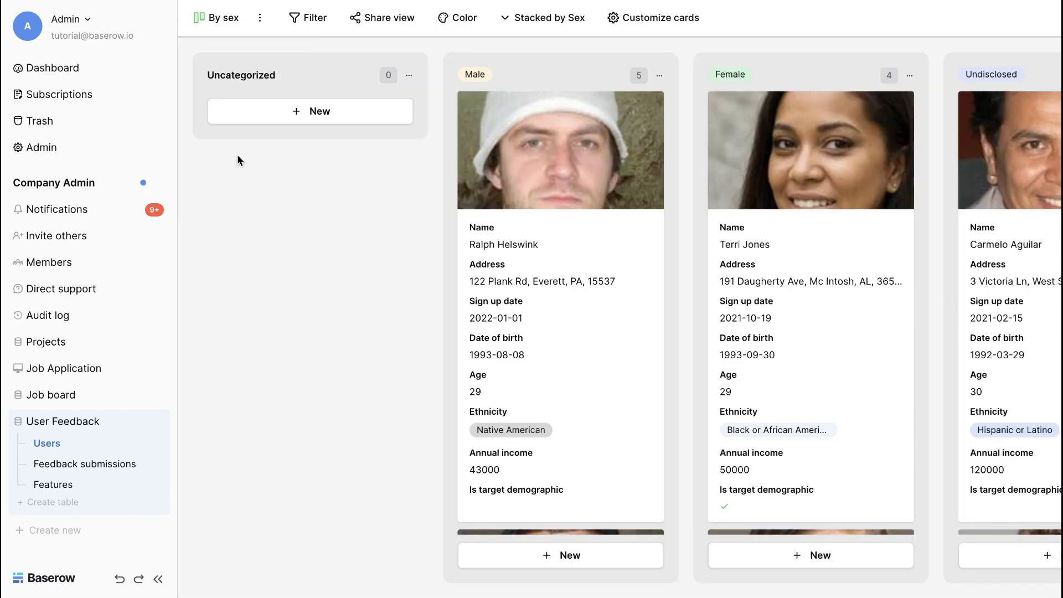
Hide target demographic, income, ethnicity, age, birth and sign-up dates from kanban cards; expand a card
click(643, 18)
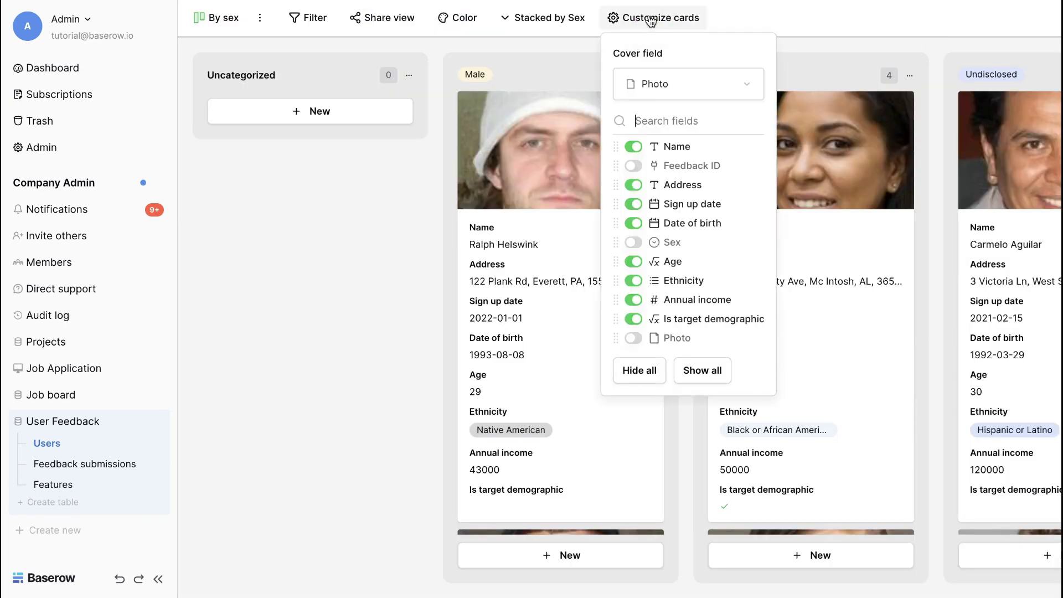
click(634, 320)
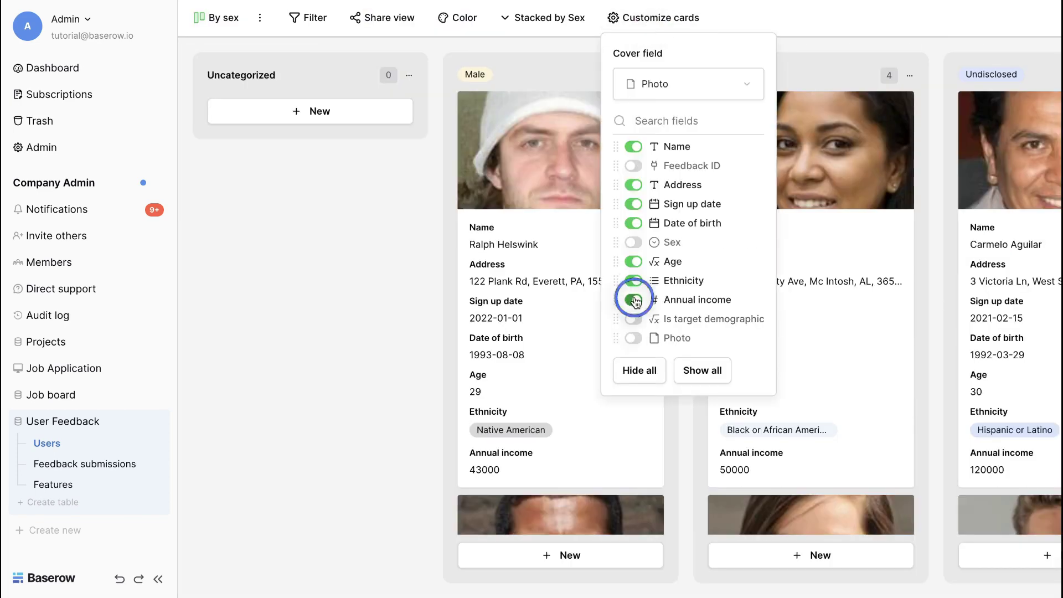
click(634, 300)
click(635, 281)
click(637, 261)
click(633, 224)
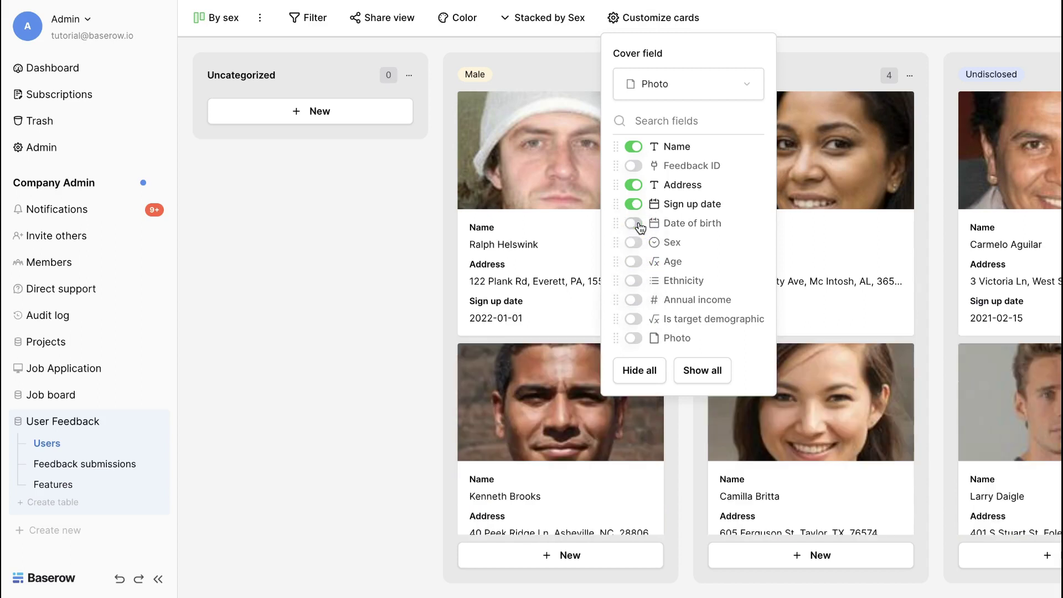
click(634, 204)
scroll(555, 214, right, 2)
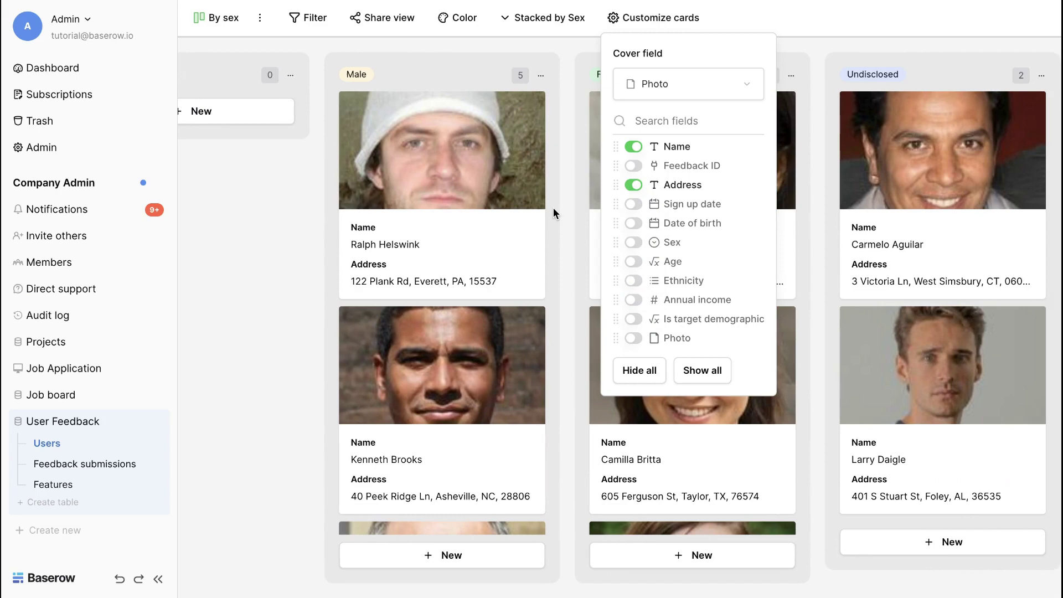
click(458, 247)
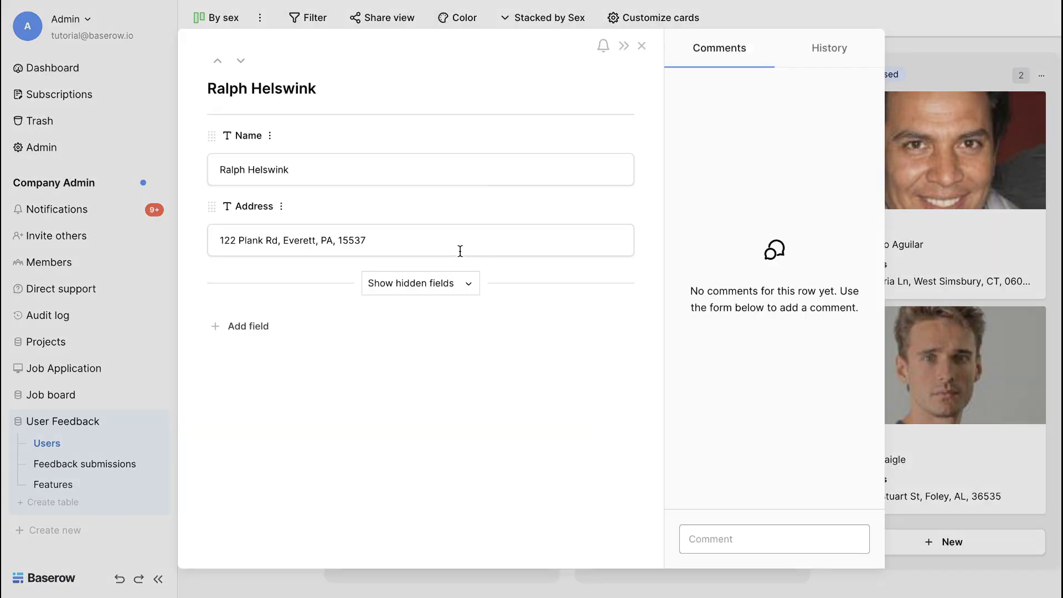
Switch to the All users grid, open Export view, and close it without exporting
click(235, 20)
click(228, 104)
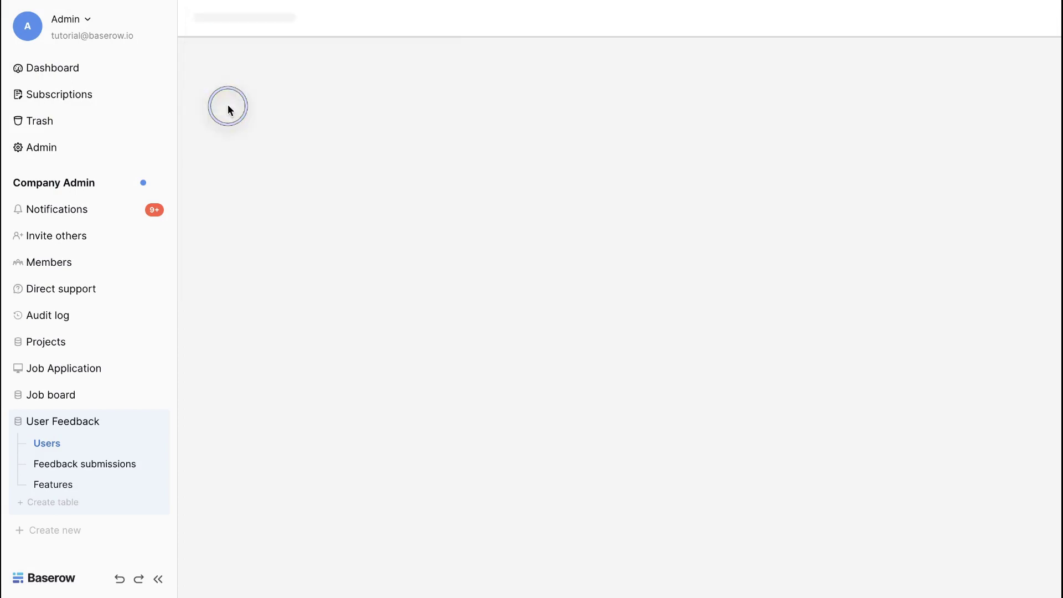
click(270, 18)
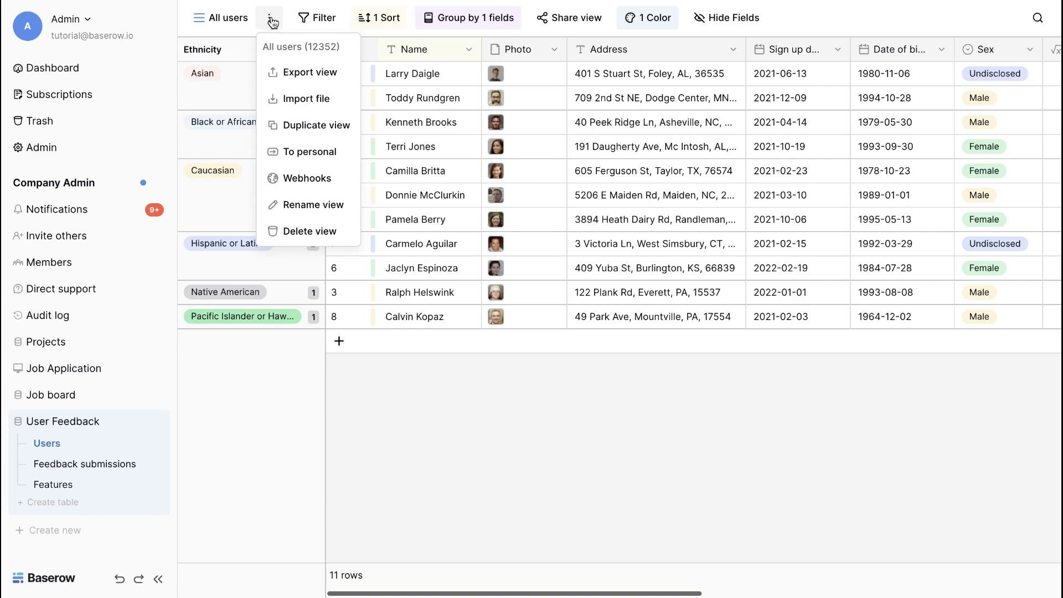
click(305, 74)
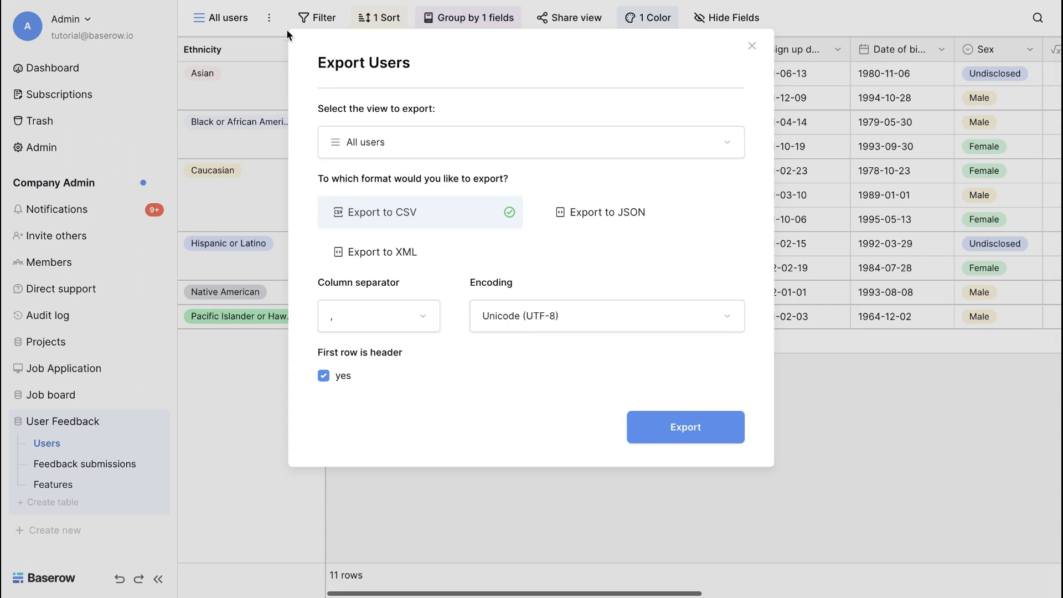
click(271, 24)
click(270, 22)
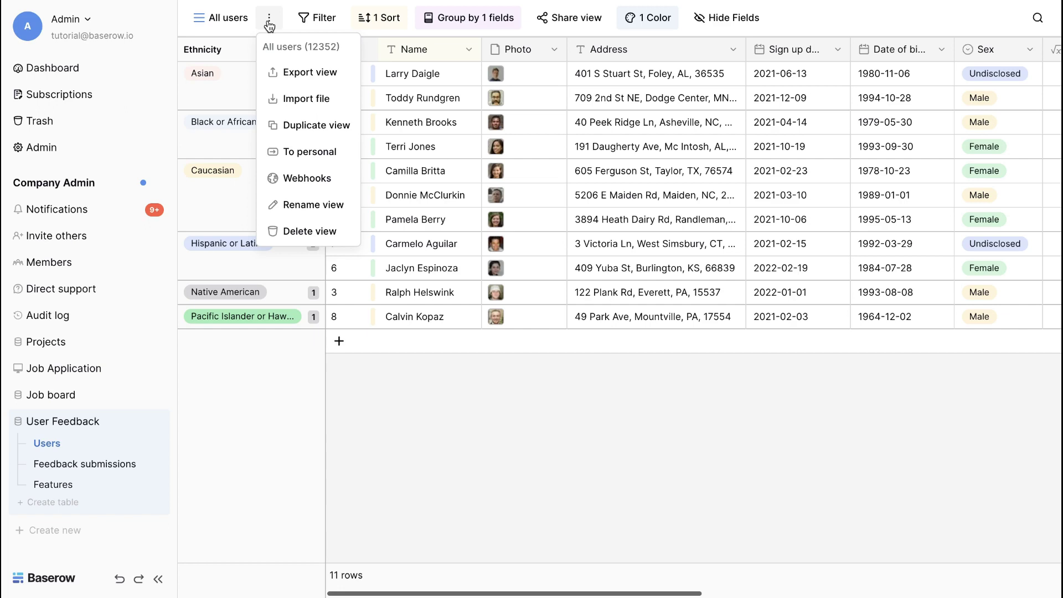
Move Sign up date after Name, place New user above Target Users, and open New user
drag(792, 50, 490, 55)
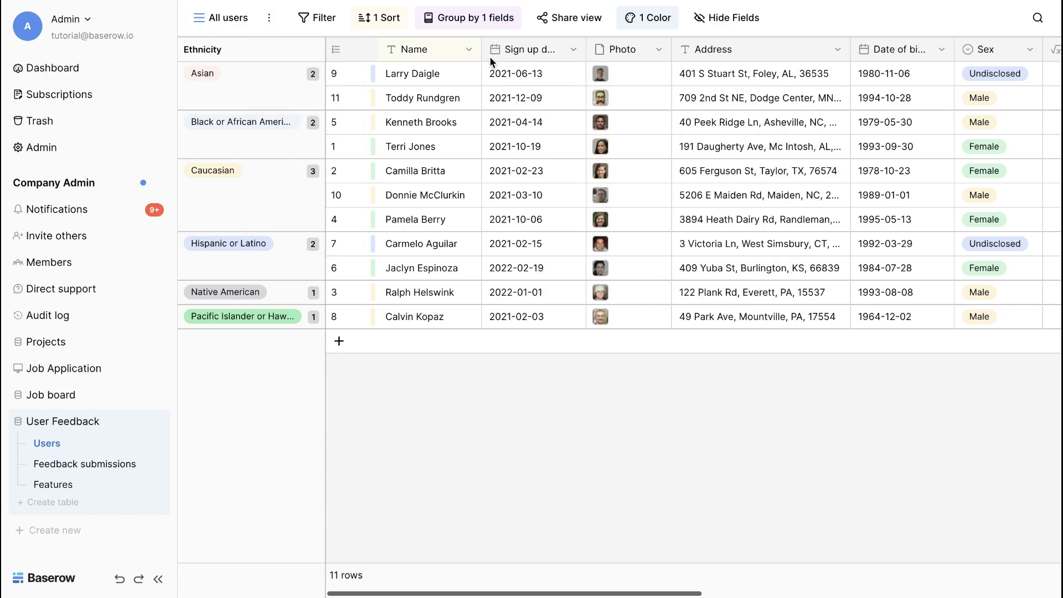
click(222, 18)
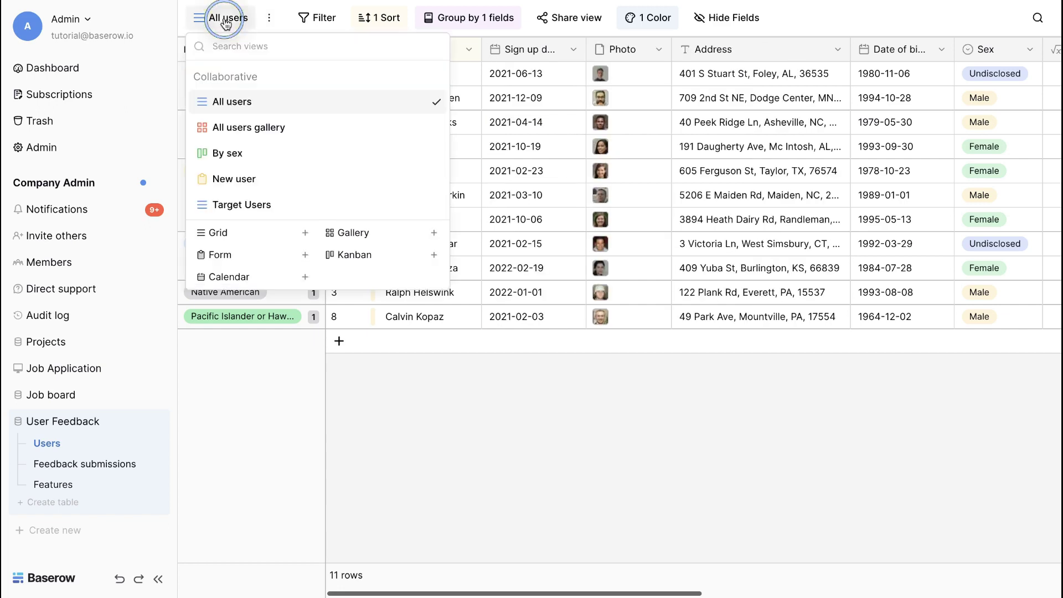
click(252, 178)
drag(252, 180, 249, 127)
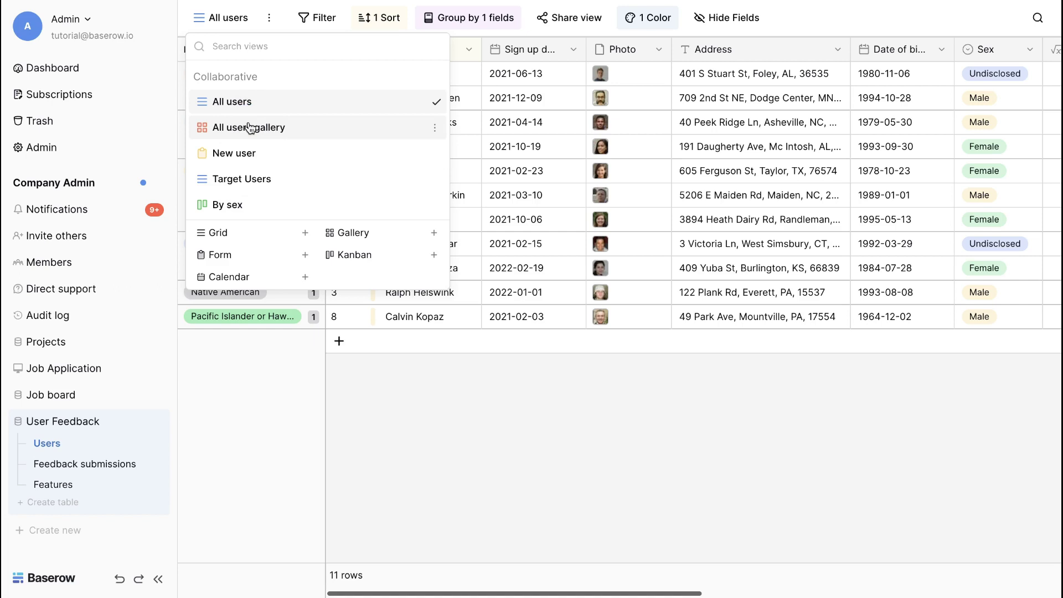
click(240, 154)
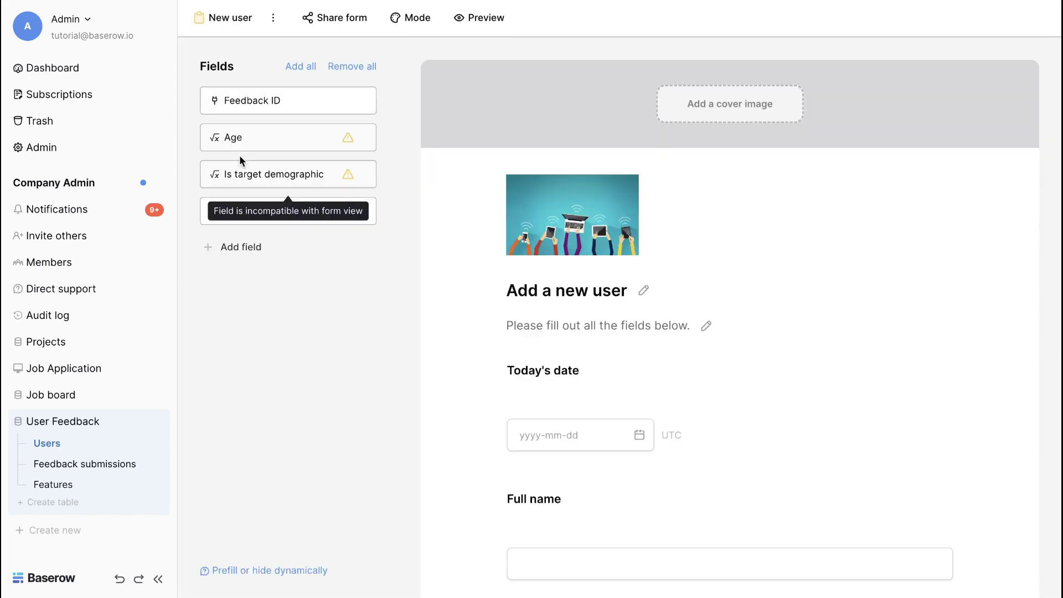
Create a private shareable link for the New user form and set it to Survey mode
click(340, 21)
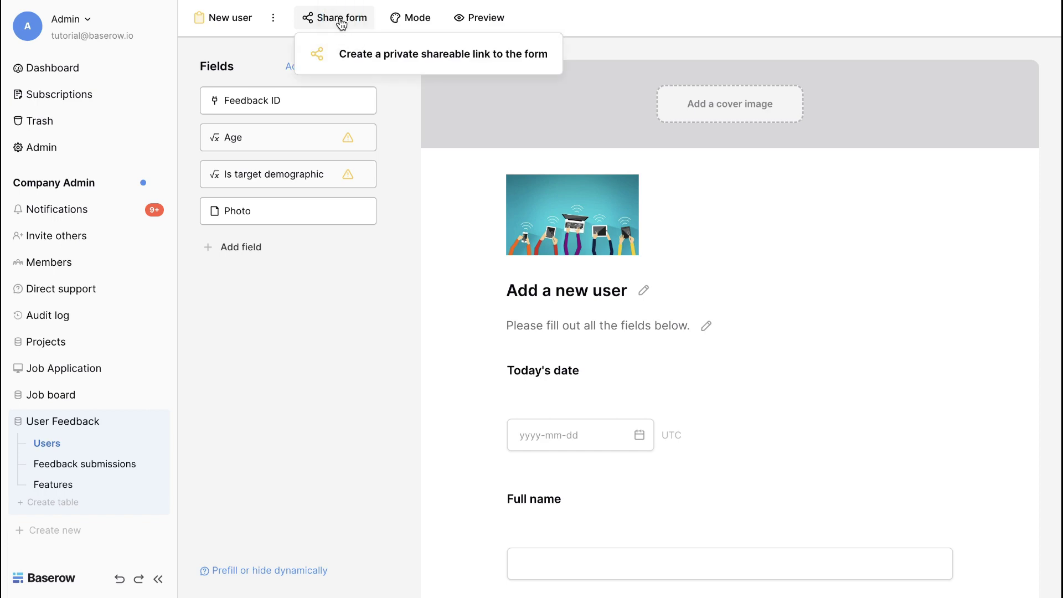
click(374, 53)
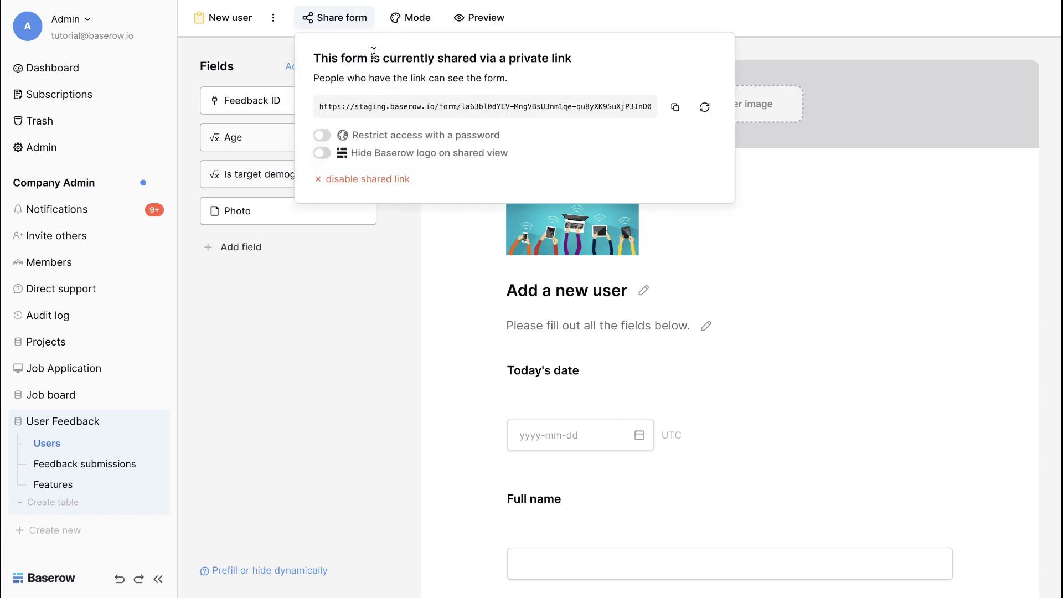
click(399, 21)
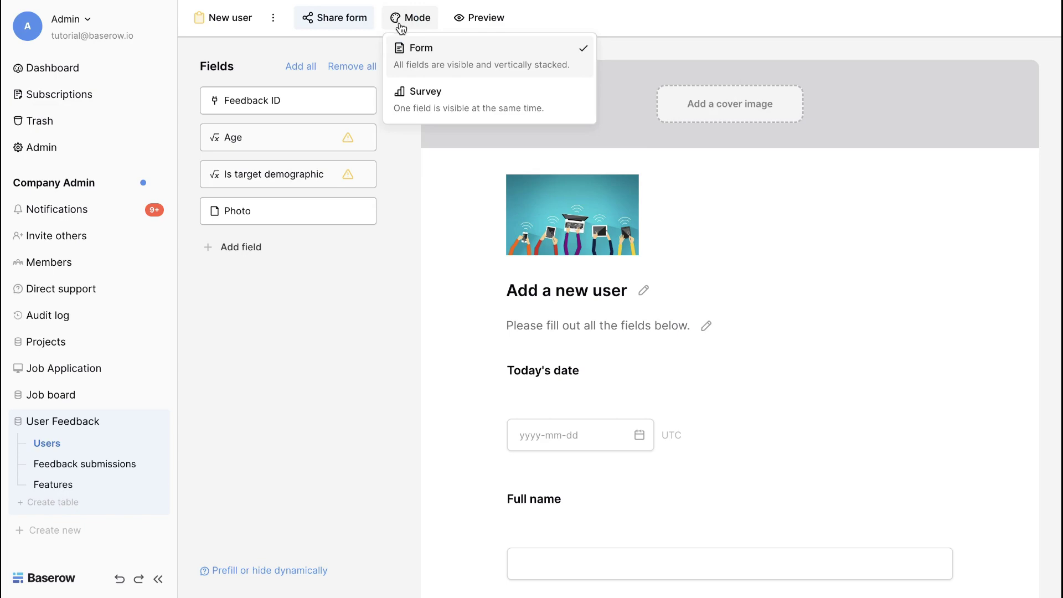
click(424, 93)
Switch back to the All users grid view
click(308, 66)
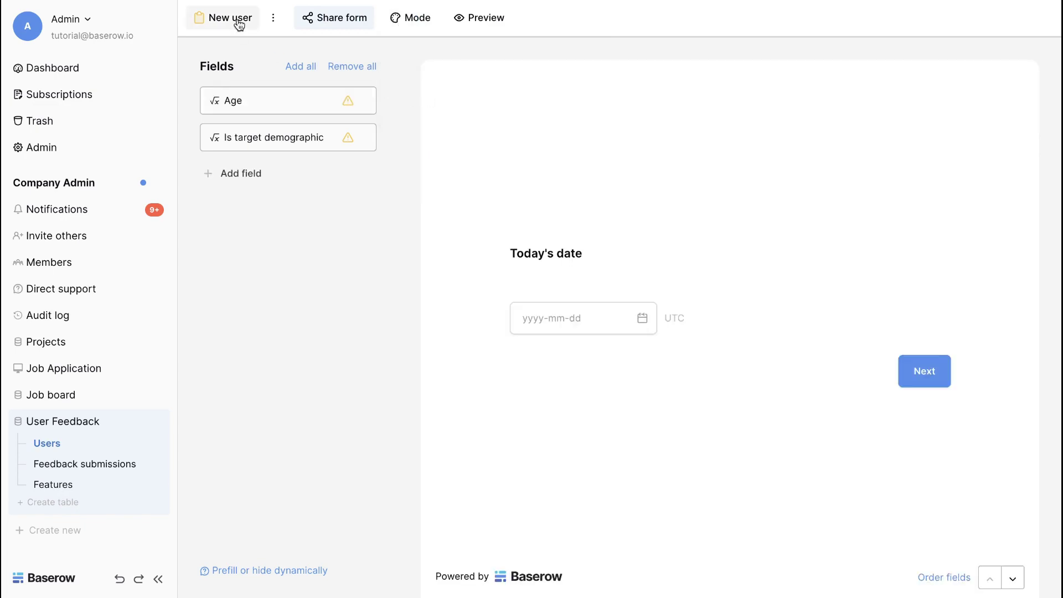
click(238, 23)
click(255, 105)
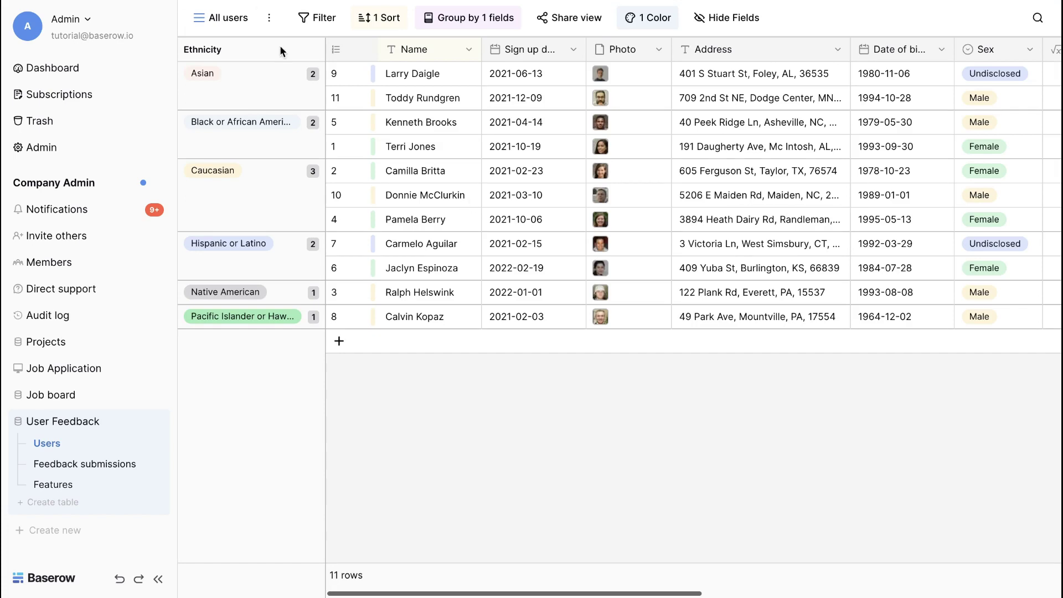
Switch to the Target Users grid view with its 5 filtered rows
click(233, 19)
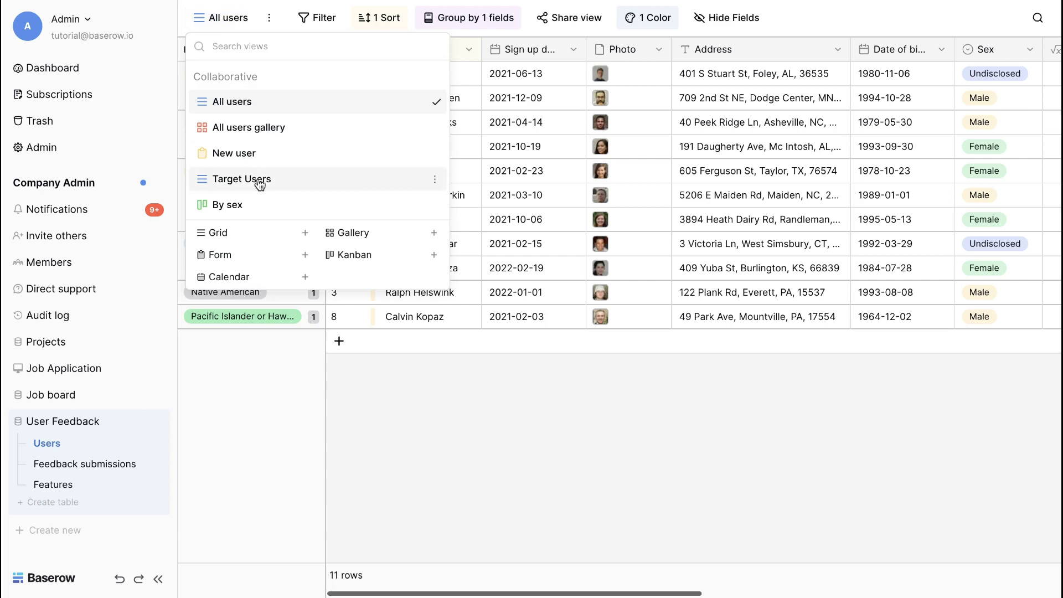
click(250, 178)
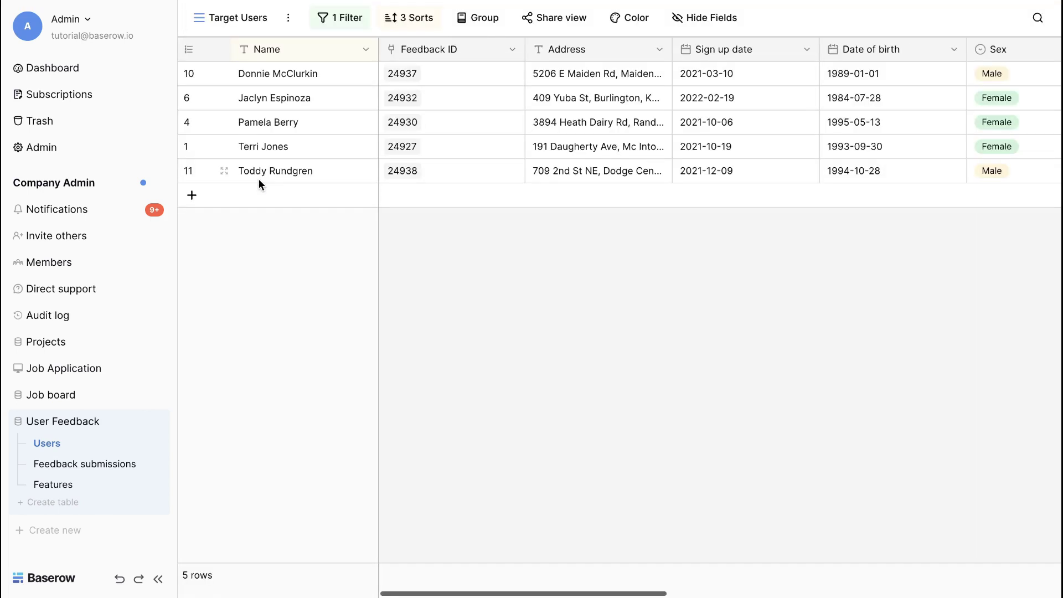